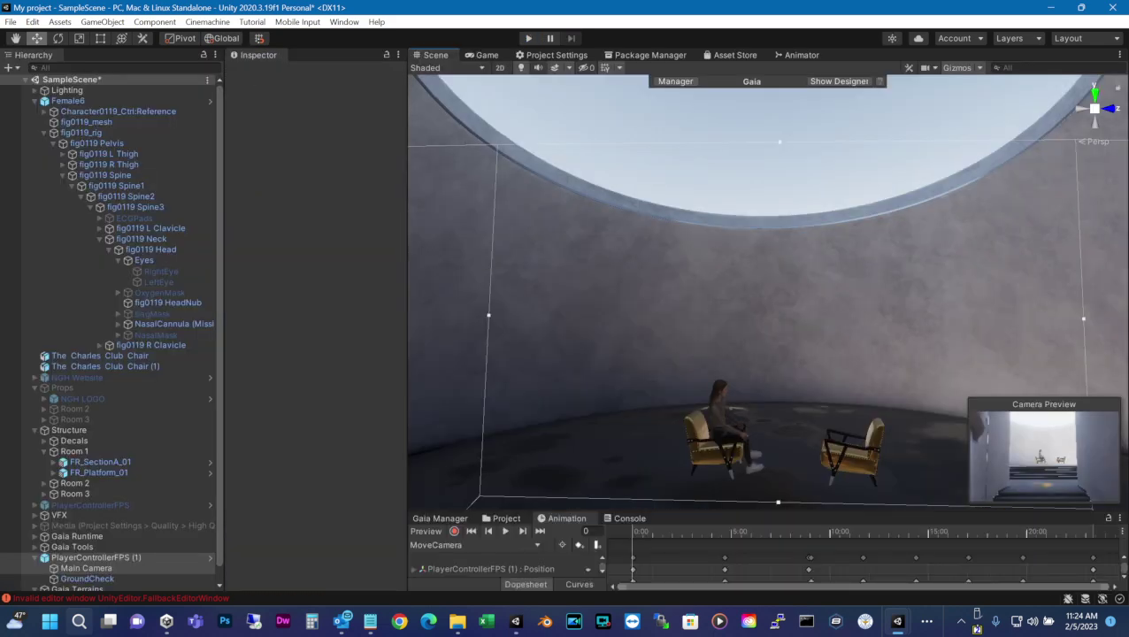
Place the Male4 (1) prefab from the David Stuff assets folder on the floor in front of the empty chair
scroll(768, 292, "up", 2)
right_click_drag(767, 292, 762, 268)
scroll(762, 269, "up", 4)
scroll(762, 268, "down", 1)
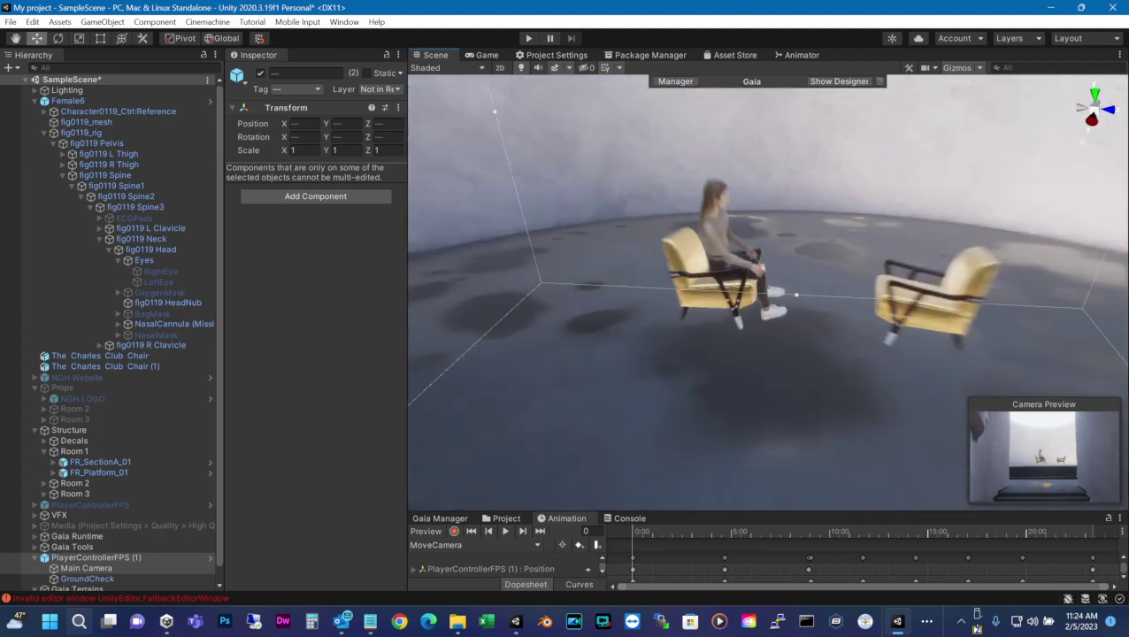
scroll(762, 269, "down", 2)
left_click_drag(763, 511, 763, 416)
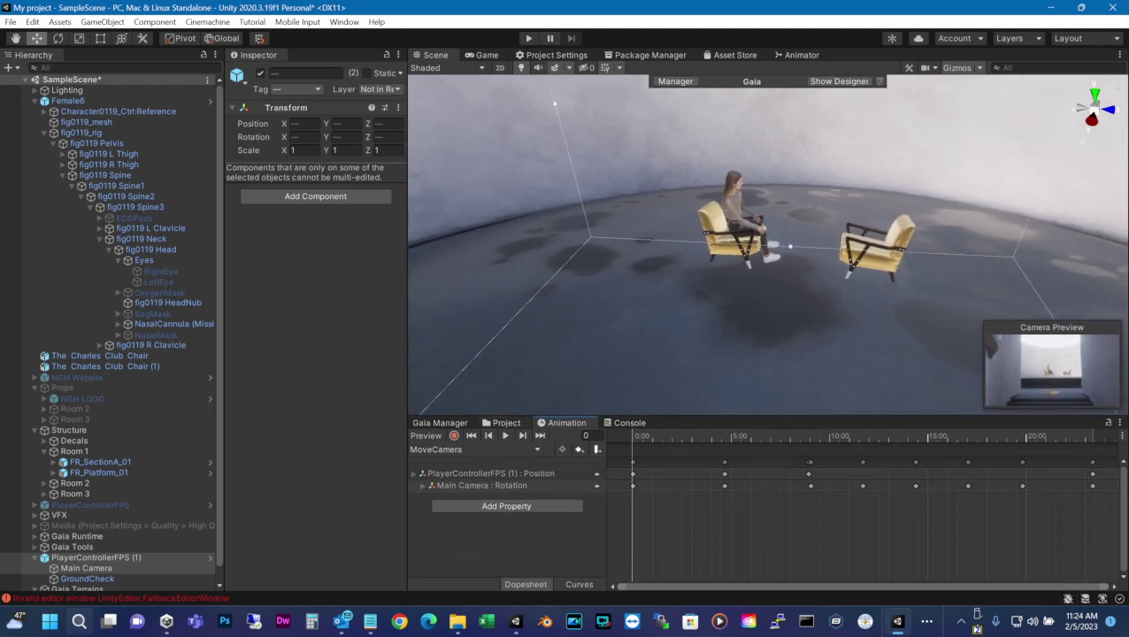
left_click(506, 423)
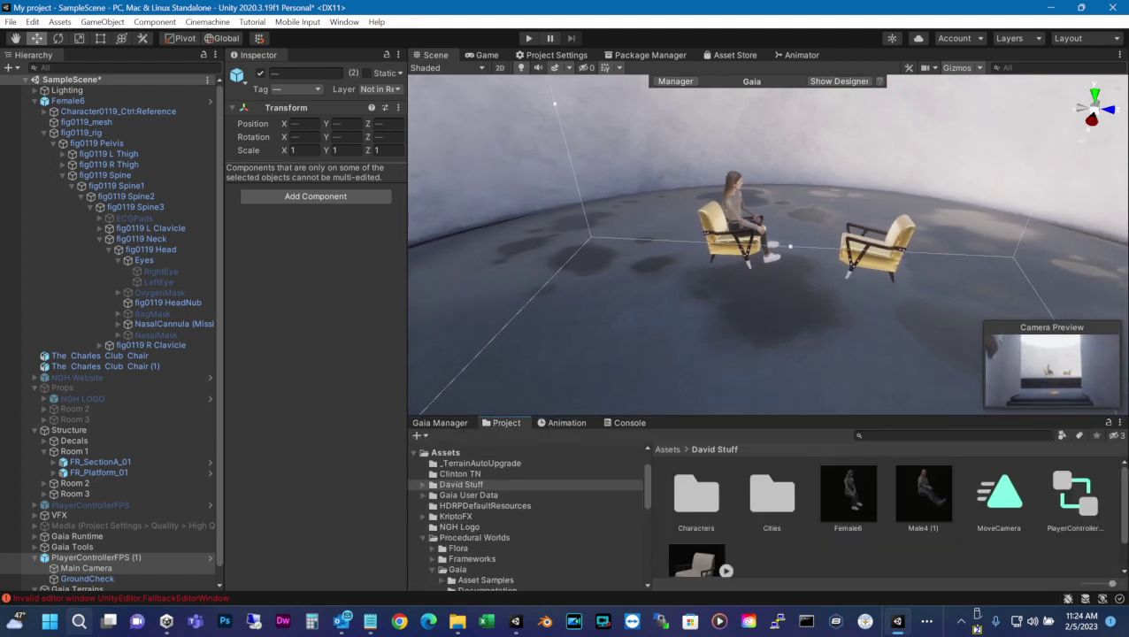
left_click(923, 497)
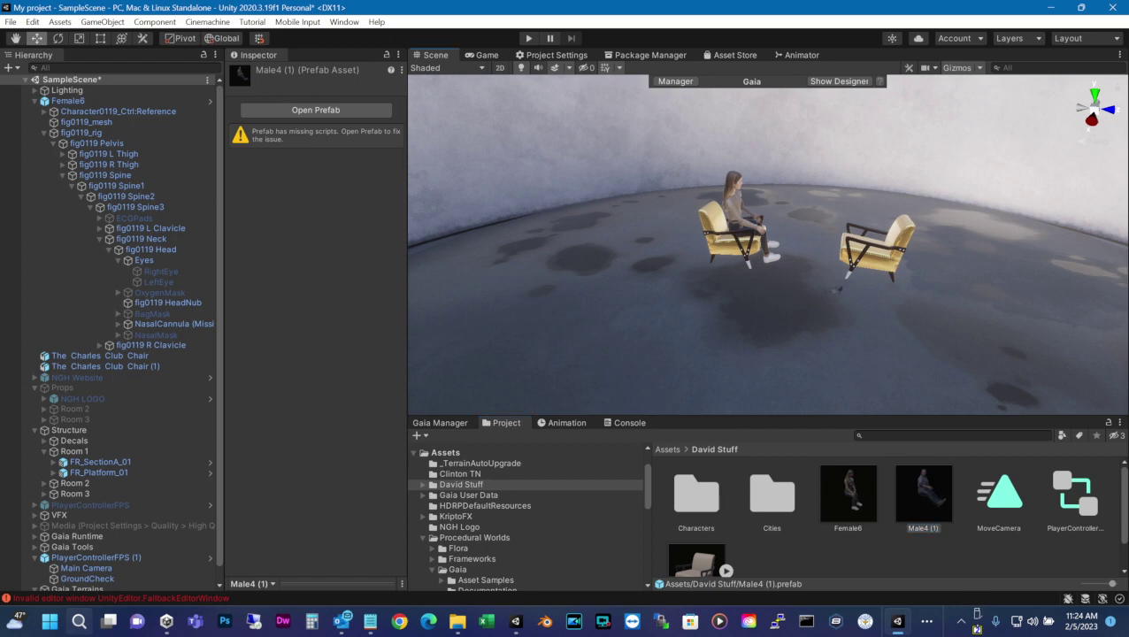
left_click_drag(923, 497, 840, 296)
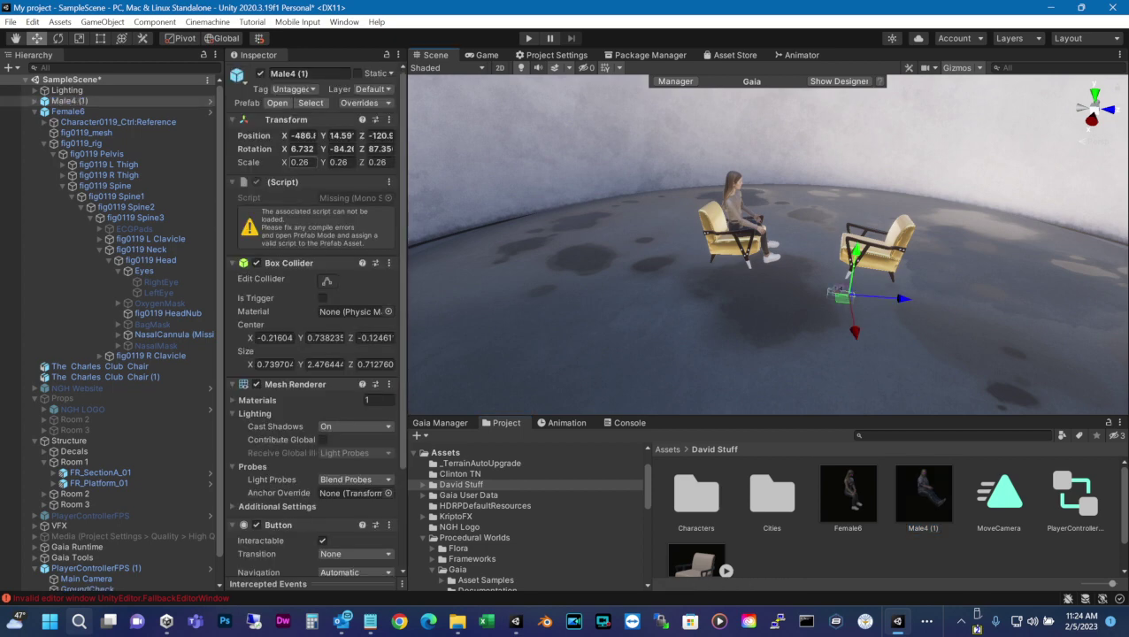
Set the scale of the placed Male4 (1) figure to 2 on the X, Y and Z axes
left_click(301, 162)
type("2")
key("Tab")
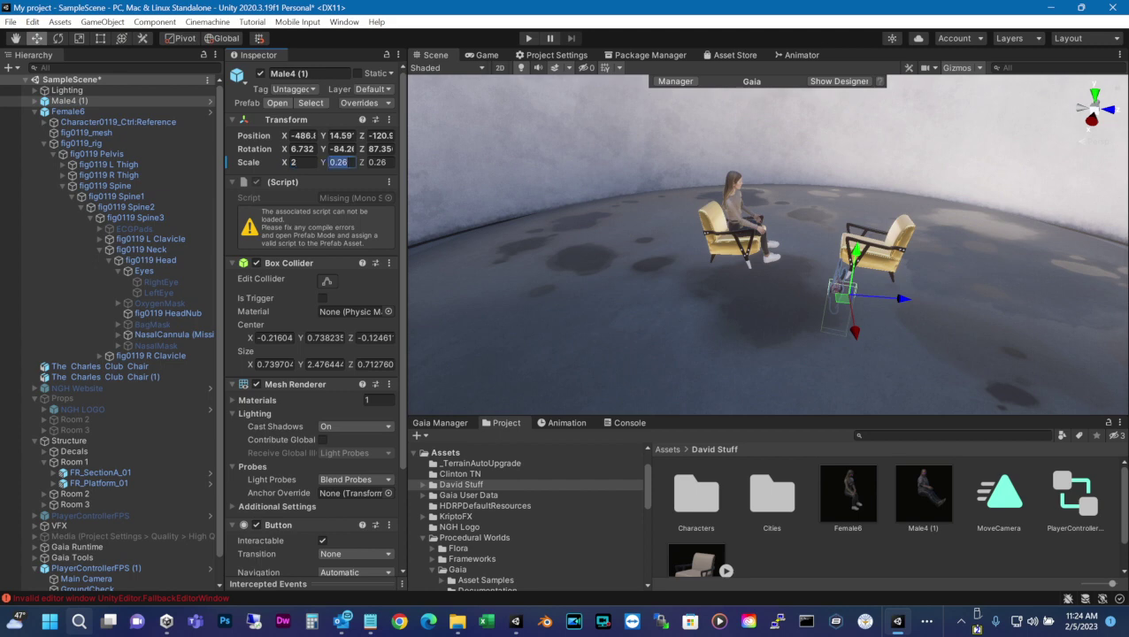
type("2")
key("Tab")
type("2")
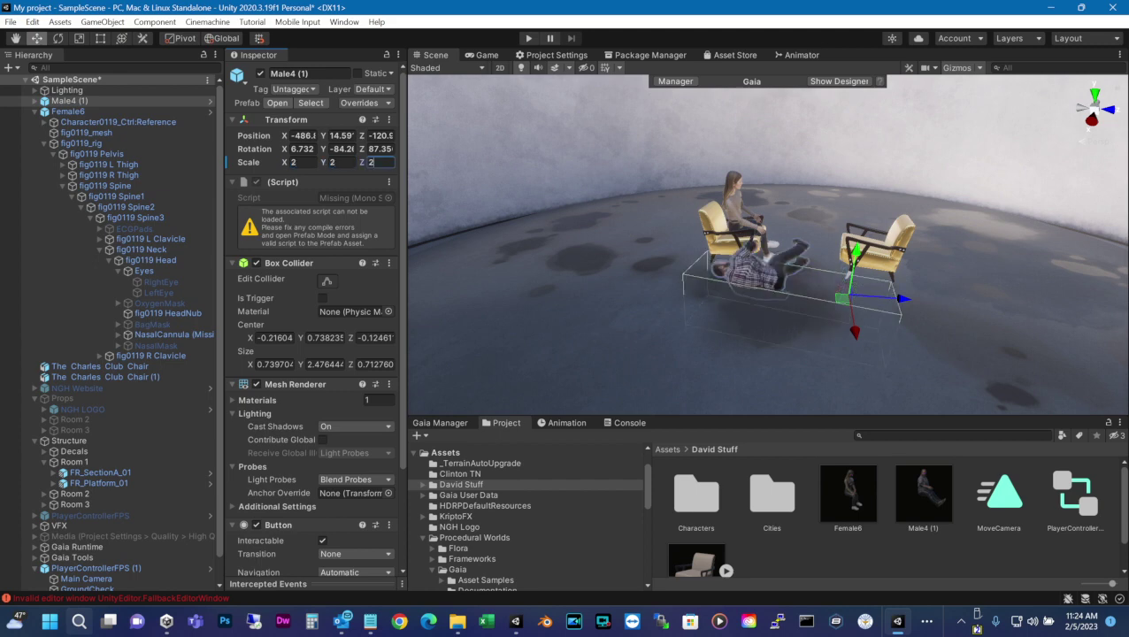
Rotate the man upright and turn him to face the seated woman, at about X 5.8, Y -186, Z -7.8
left_click(58, 38)
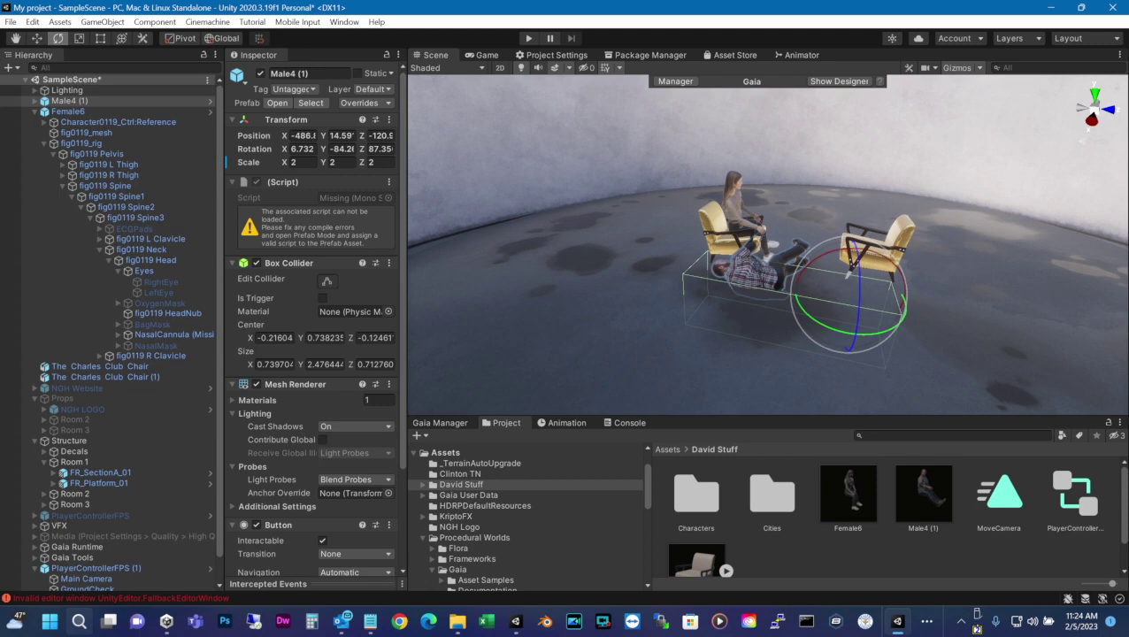
left_click_drag(839, 251, 959, 254)
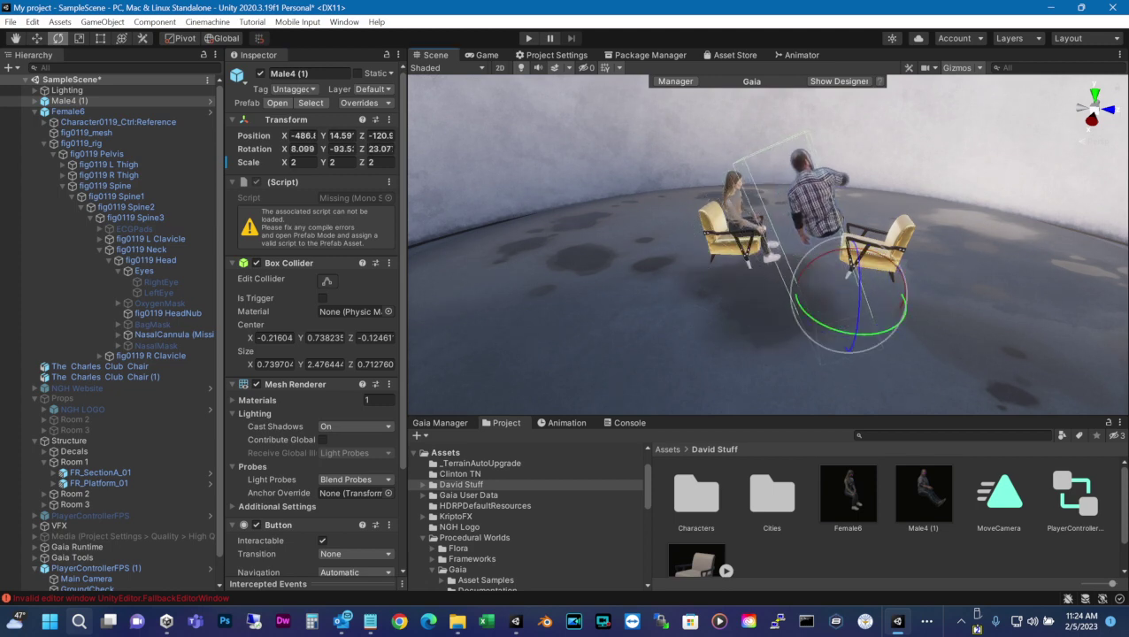
left_click_drag(820, 323, 954, 342)
left_click_drag(860, 294, 860, 235)
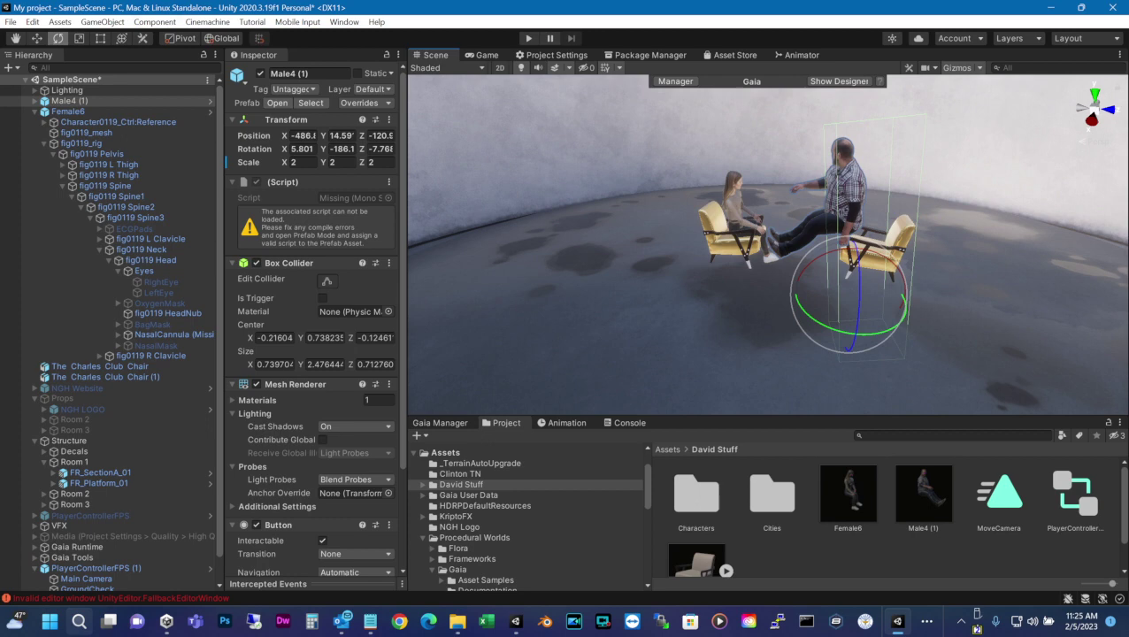
Move the man over the empty chair and lower him to a Y position of about 14.12
key("w")
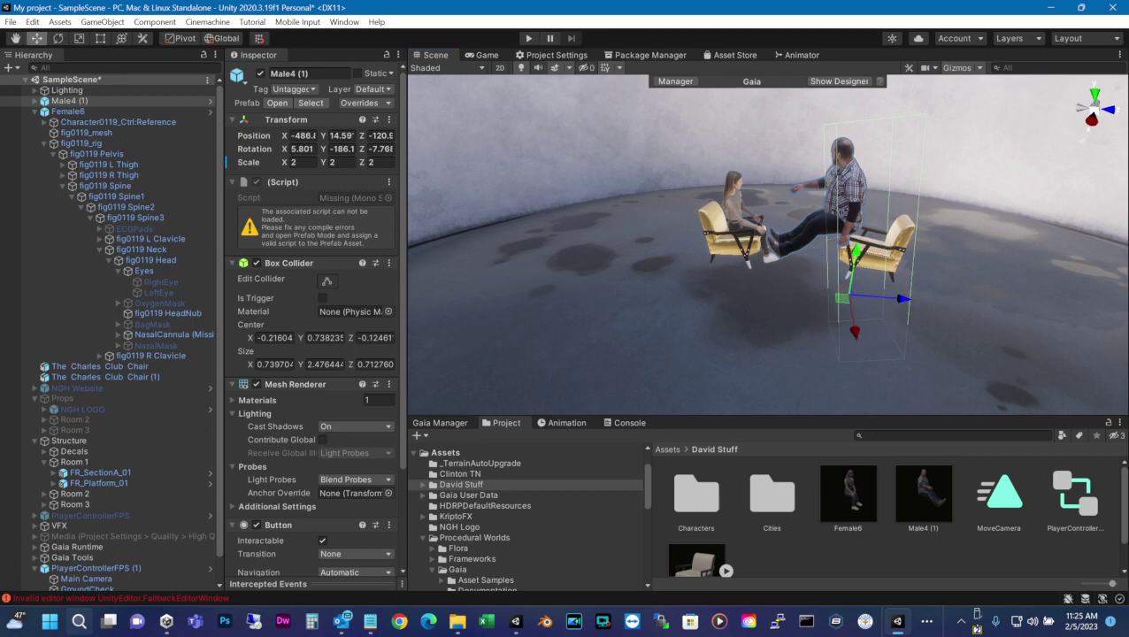
left_click_drag(903, 299, 930, 301)
left_click_drag(886, 254, 883, 269)
left_click_drag(882, 354, 880, 342)
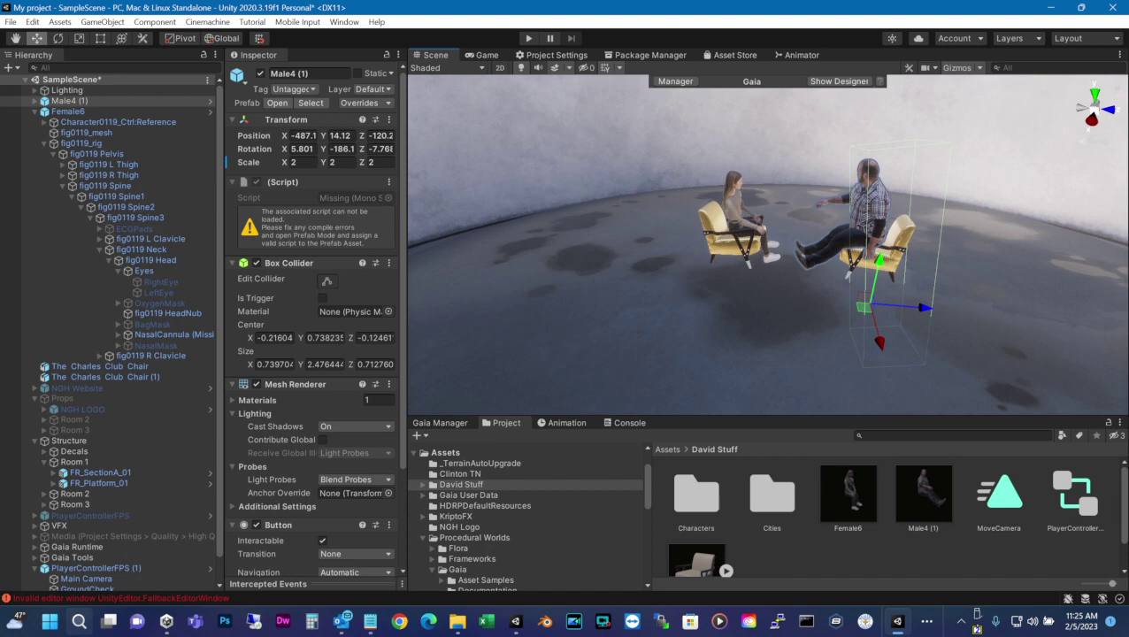
Fine-tune the man's placement so he sits in the chair, shifting him sideways and back and lowering him to about Y 13.79
scroll(763, 319, "up", 5)
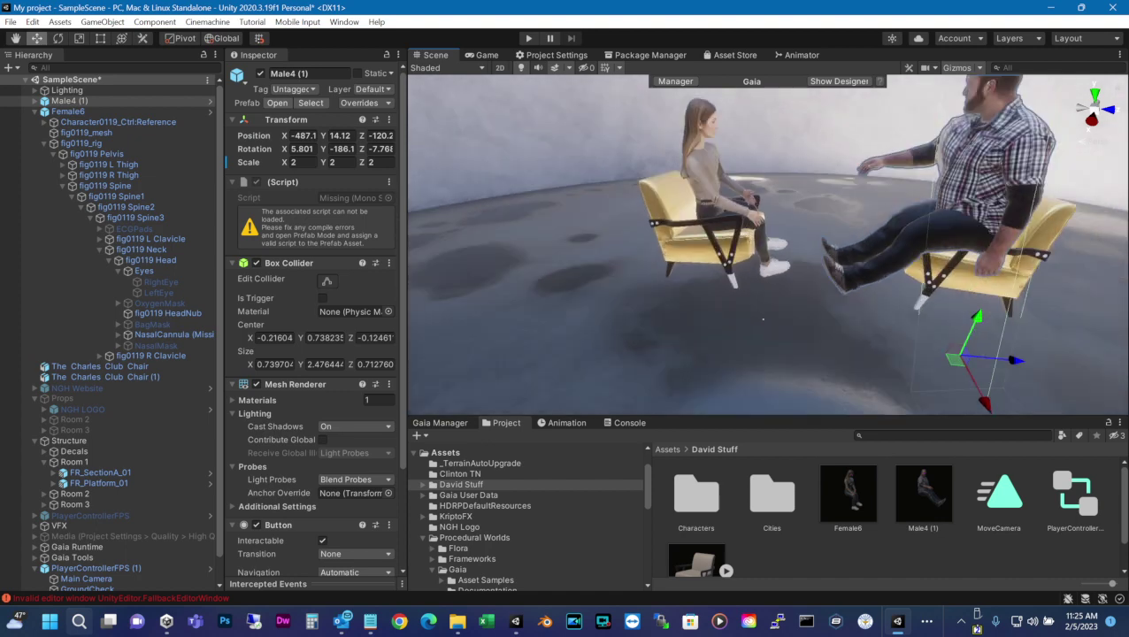
left_click_drag(984, 402, 965, 365)
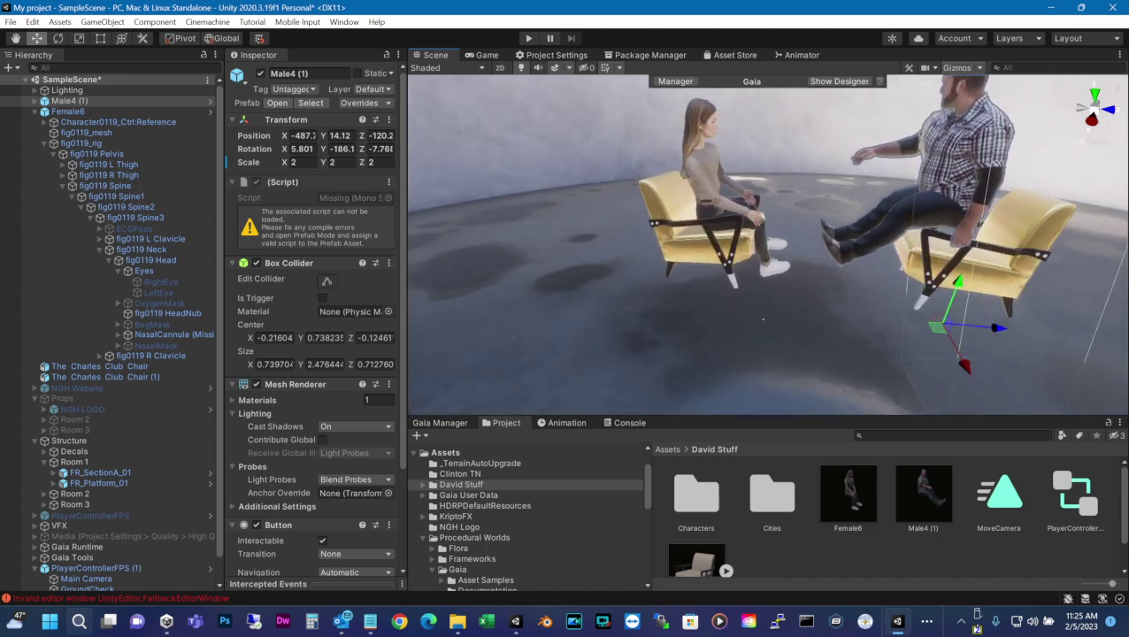
left_click_drag(999, 328, 1014, 329)
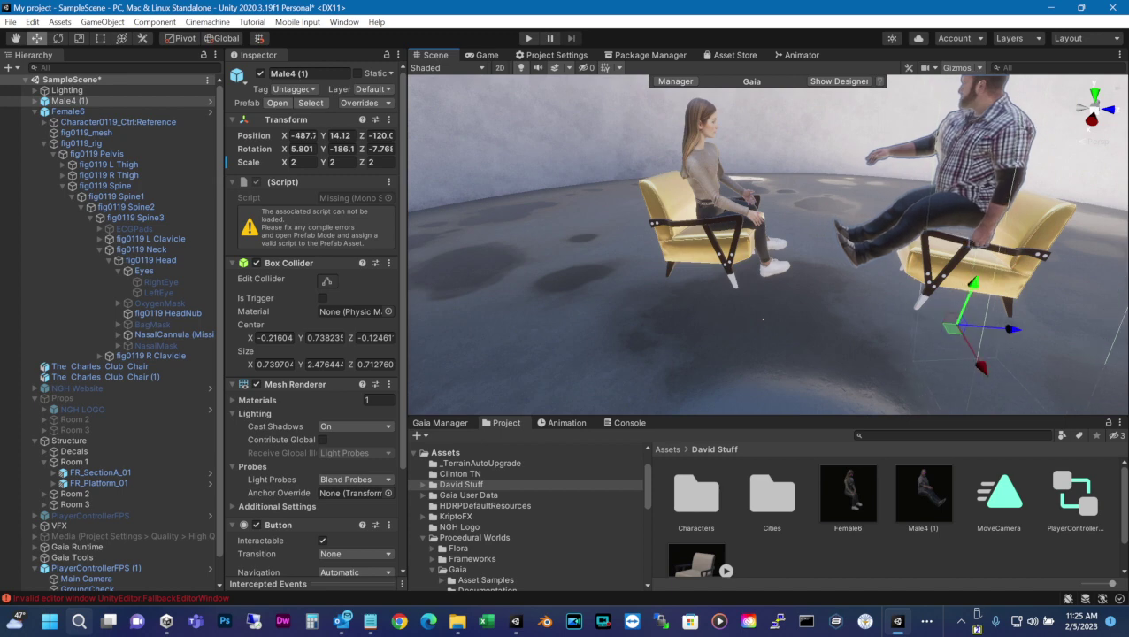
left_click_drag(973, 284, 968, 298)
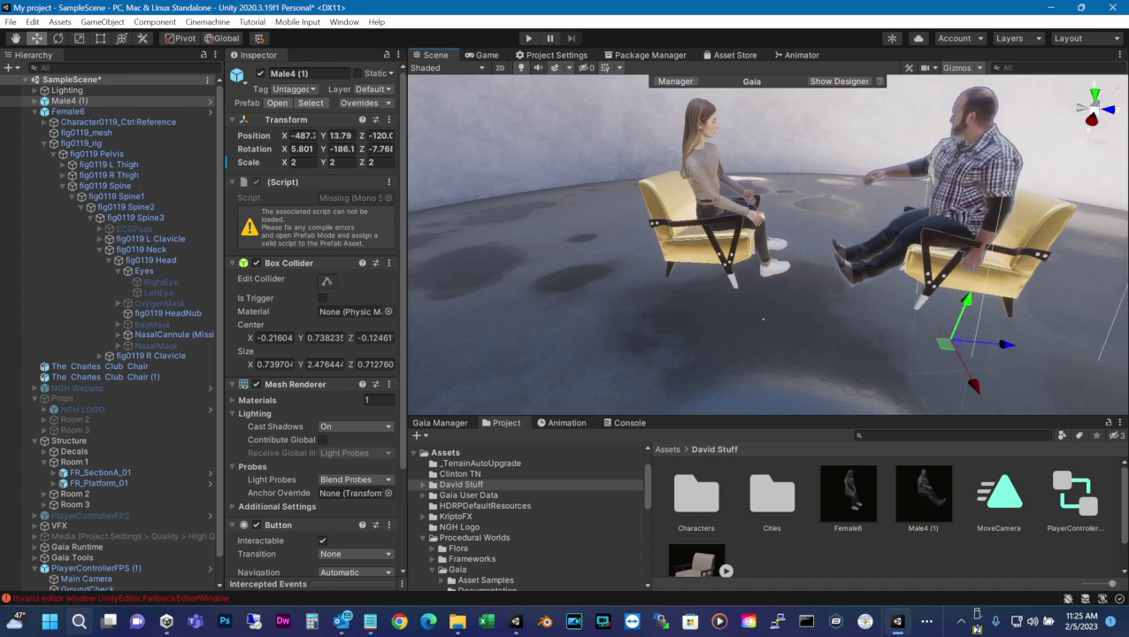
Expand the Male4 (1) skeleton from fig0102_rig through the pelvis and spine bones down to the children of fig0102 Spine3
left_click(974, 172)
left_click(763, 319)
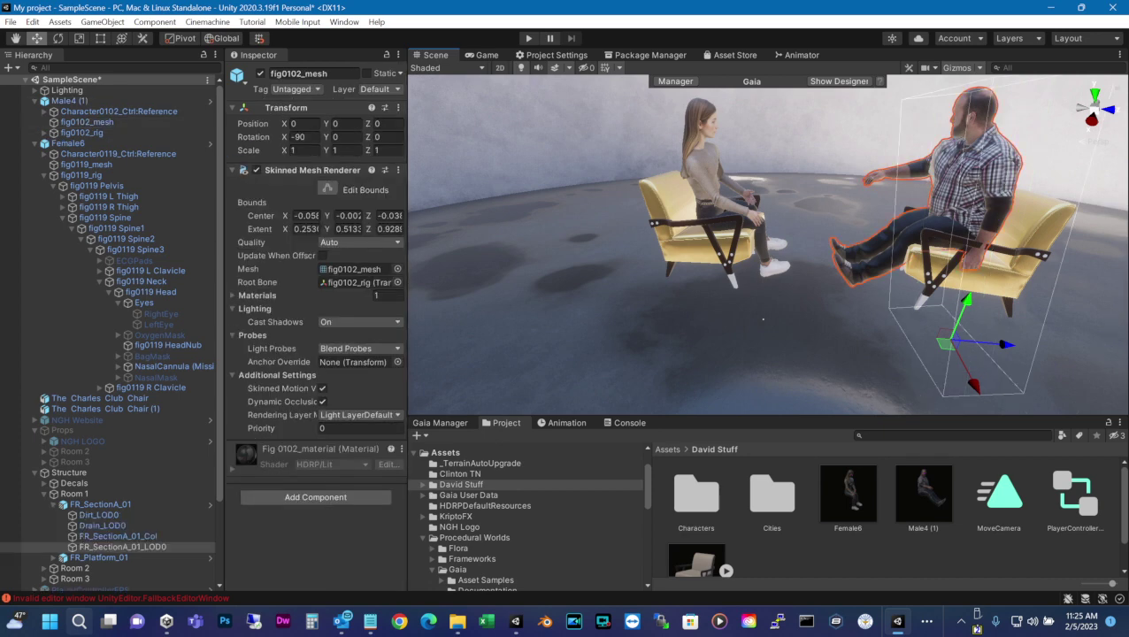
left_click(763, 319)
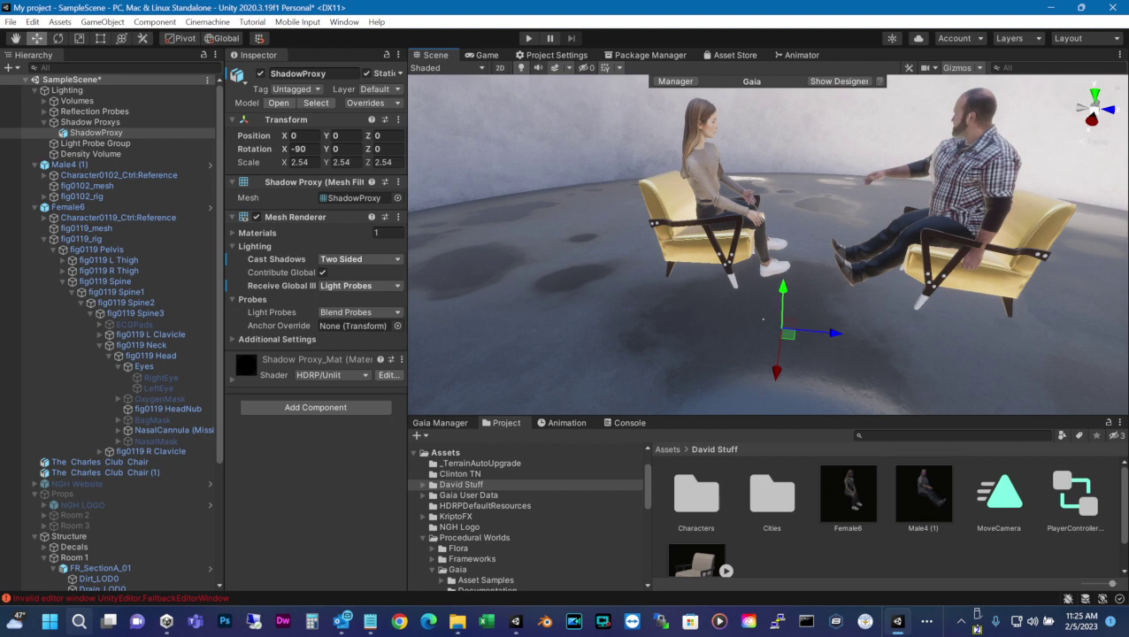
left_click(763, 320)
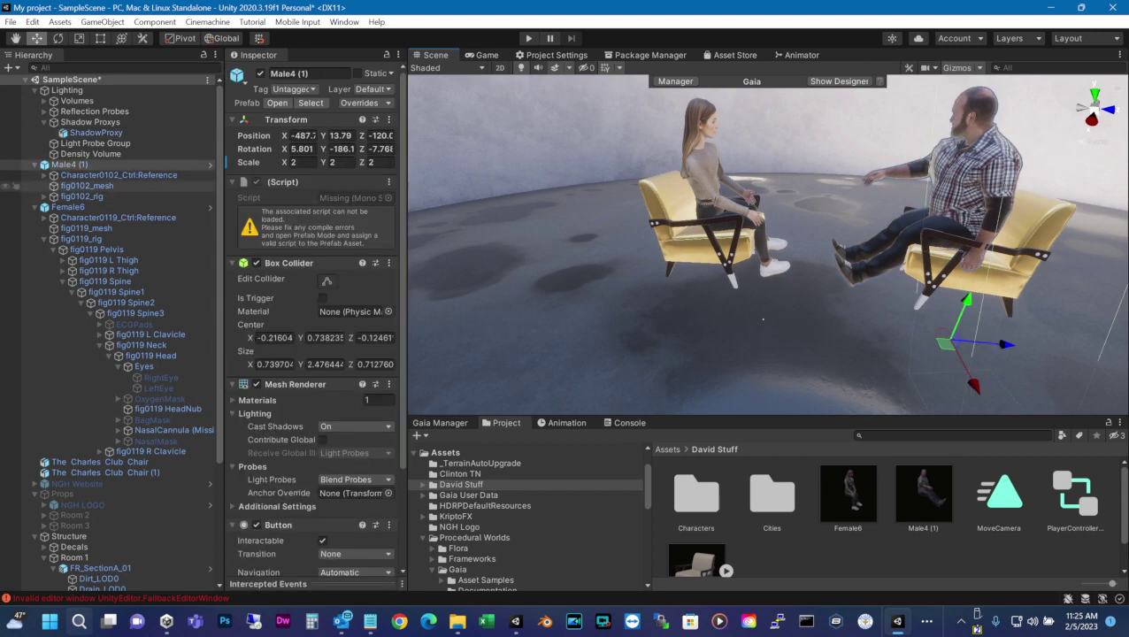
left_click(44, 197)
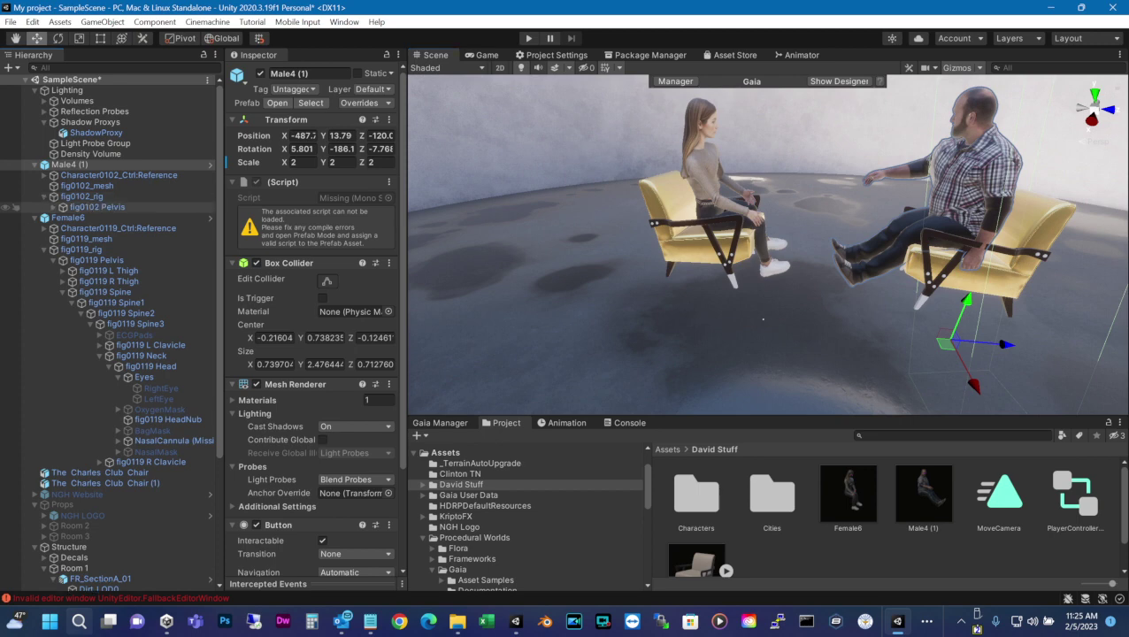
left_click(53, 207)
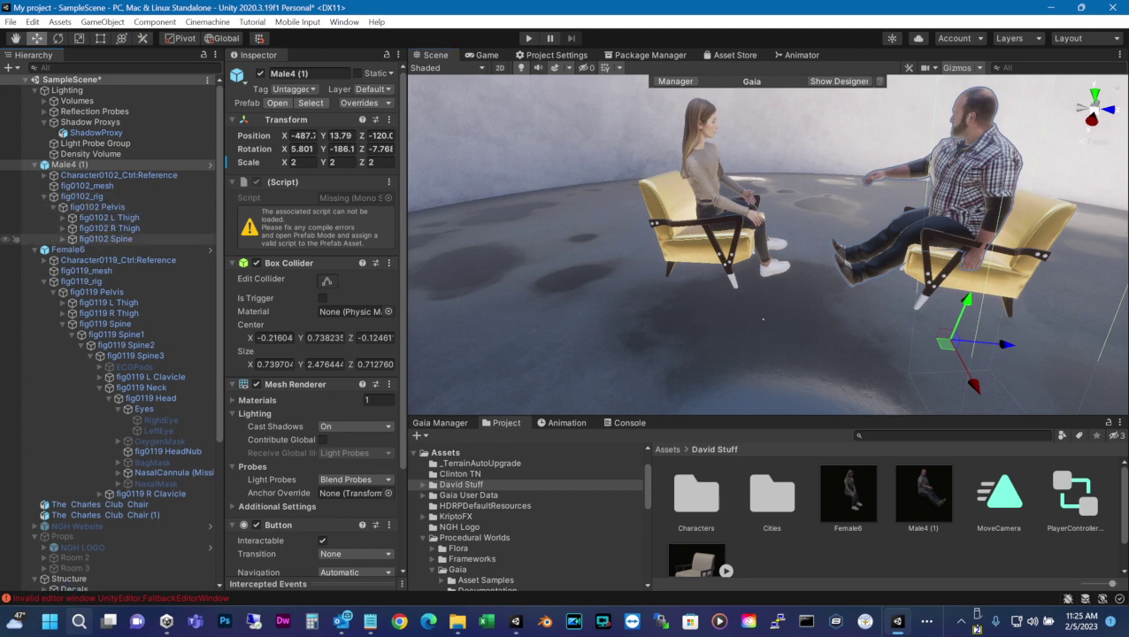
left_click(63, 239)
left_click(117, 249)
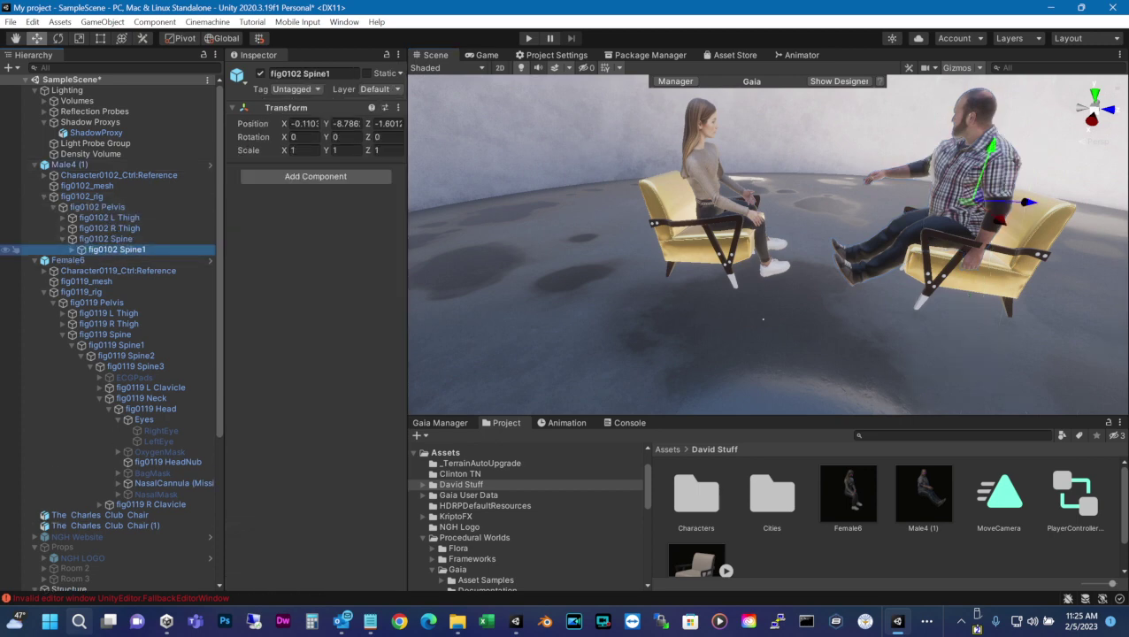
left_click(71, 250)
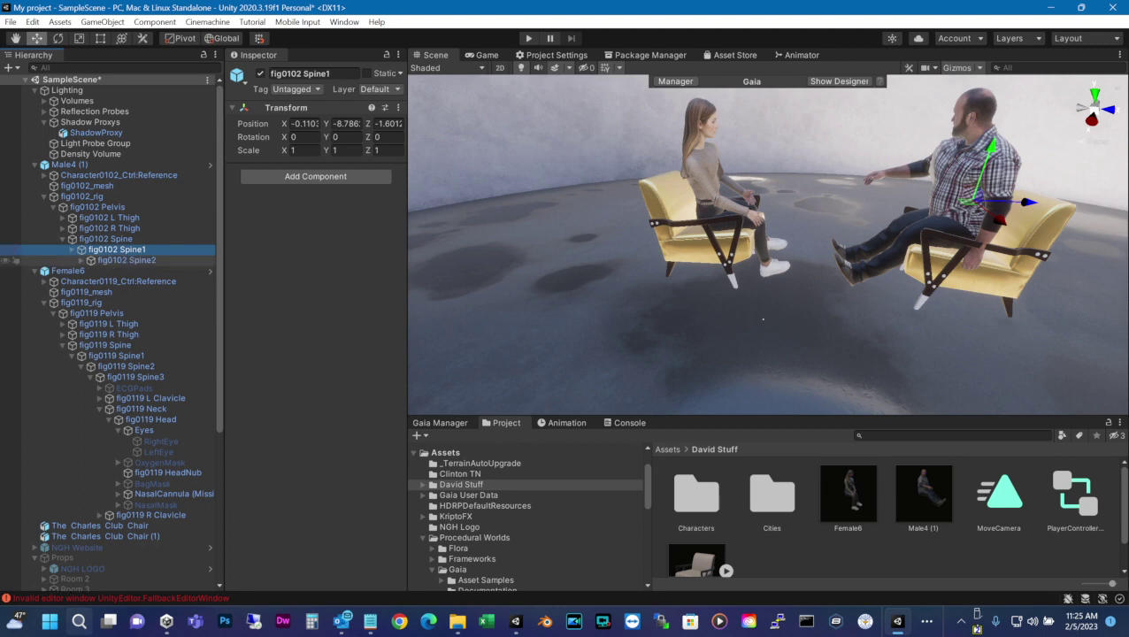
left_click(81, 260)
left_click(90, 270)
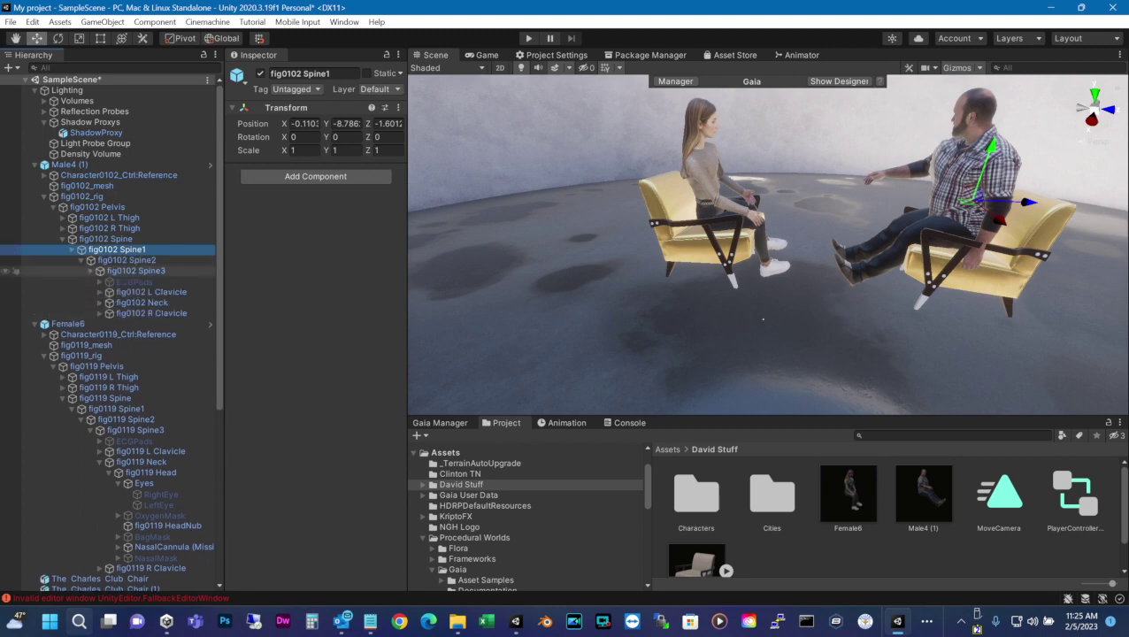
Rotate the fig0102 Neck bone to about X 16.7, Y 7.7, Z -28.2 so the man's head turns towards the woman
left_click(141, 303)
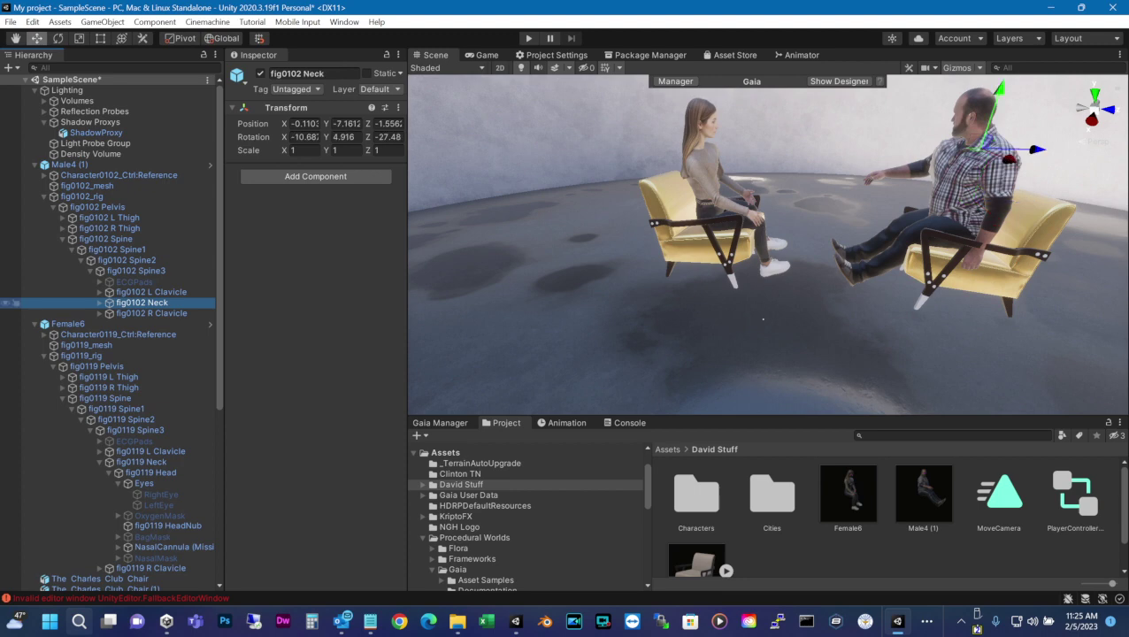
left_click(58, 38)
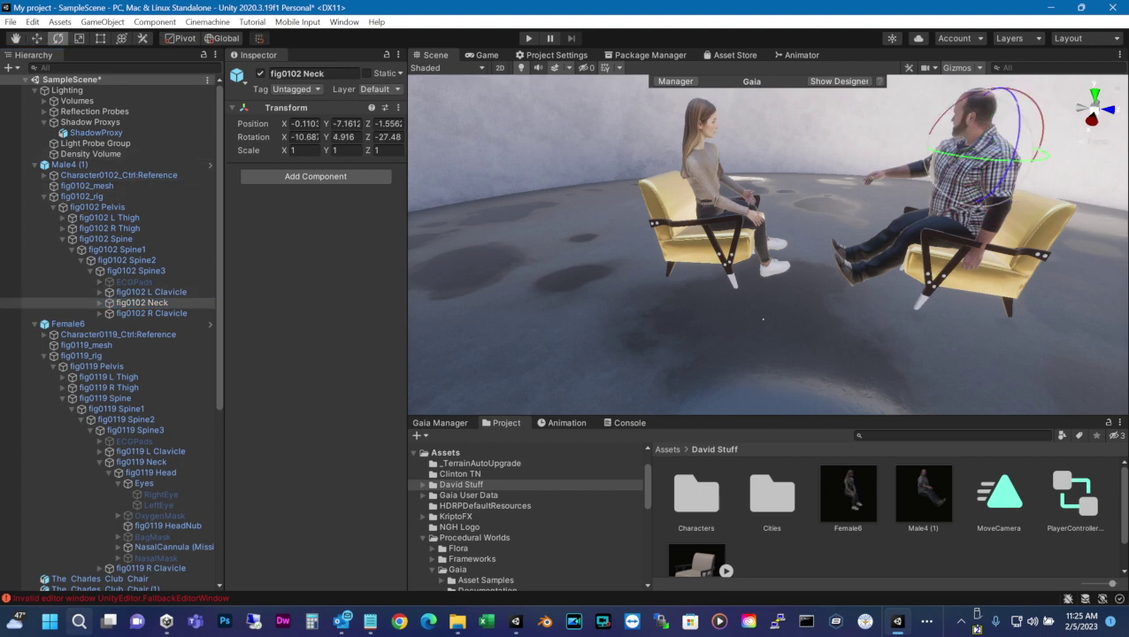
left_click_drag(981, 159, 1037, 162)
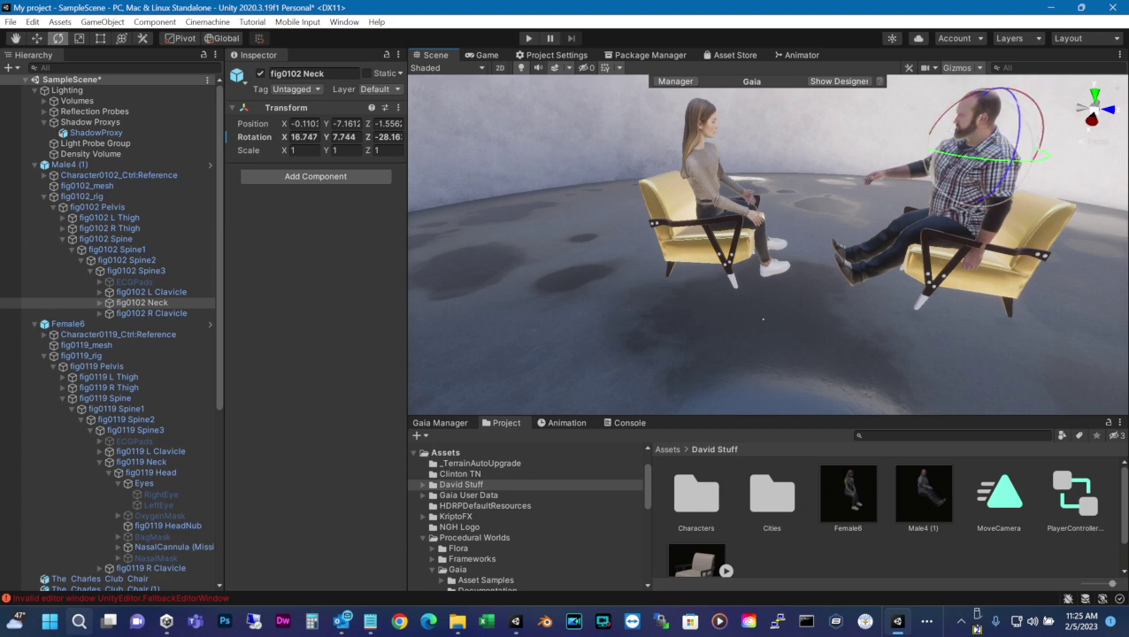
left_click(977, 132)
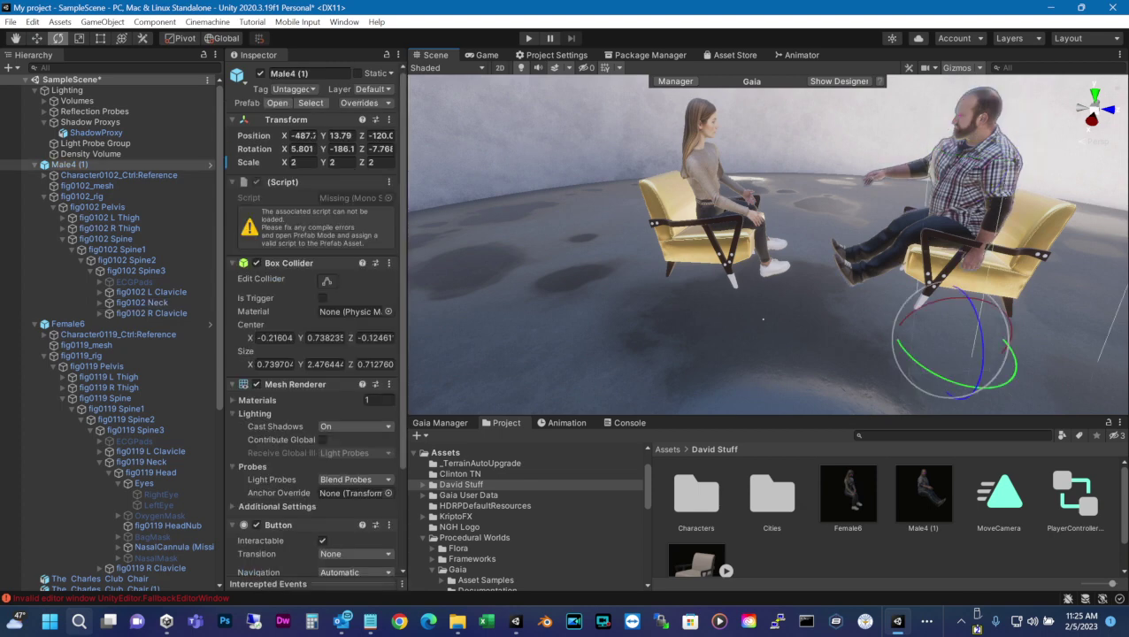
left_click(977, 132)
left_click(763, 319)
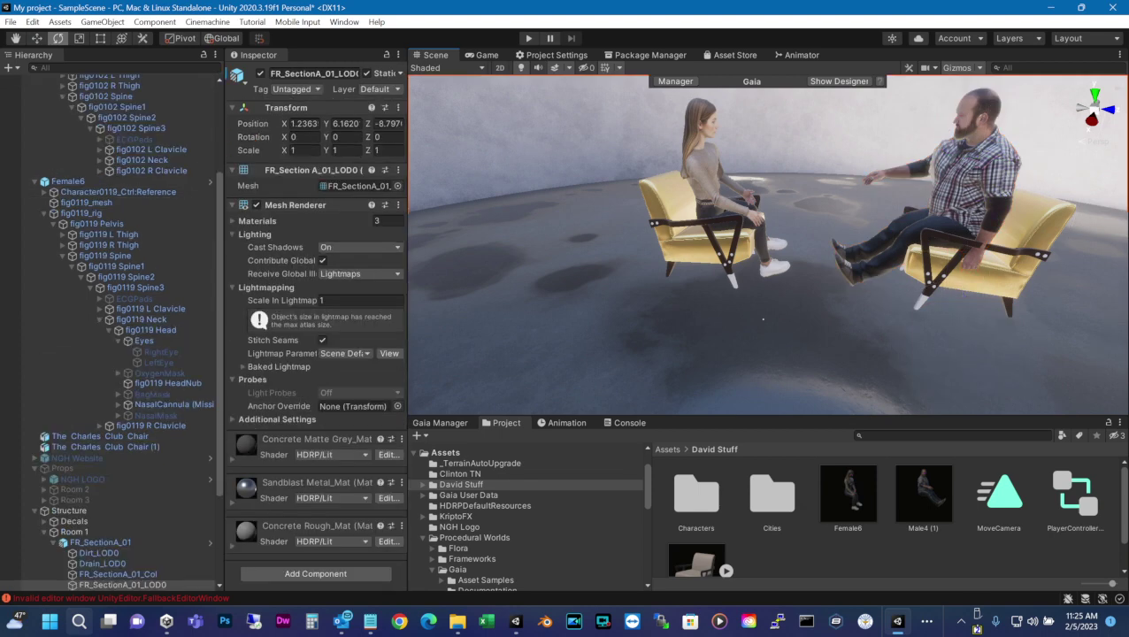
left_click(763, 319)
left_click(763, 319)
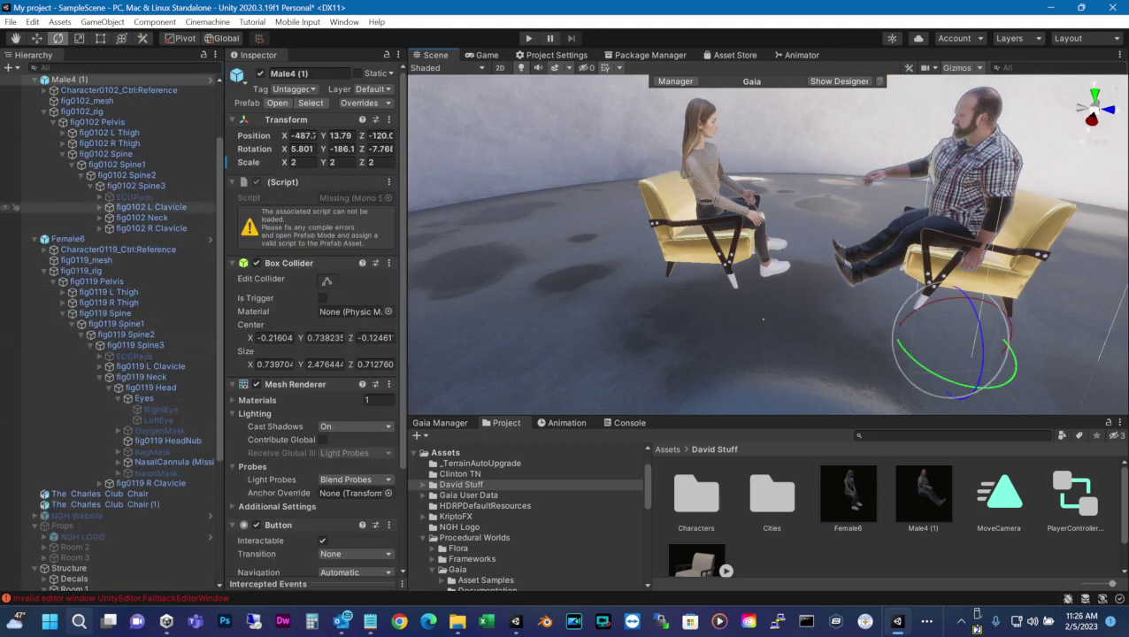
Expand the fig0102 L Clavicle bone and rotate it to about X 13.9, Y -73.2, Z -178 to bring the man's left arm forward
scroll(115, 325, "up", 2)
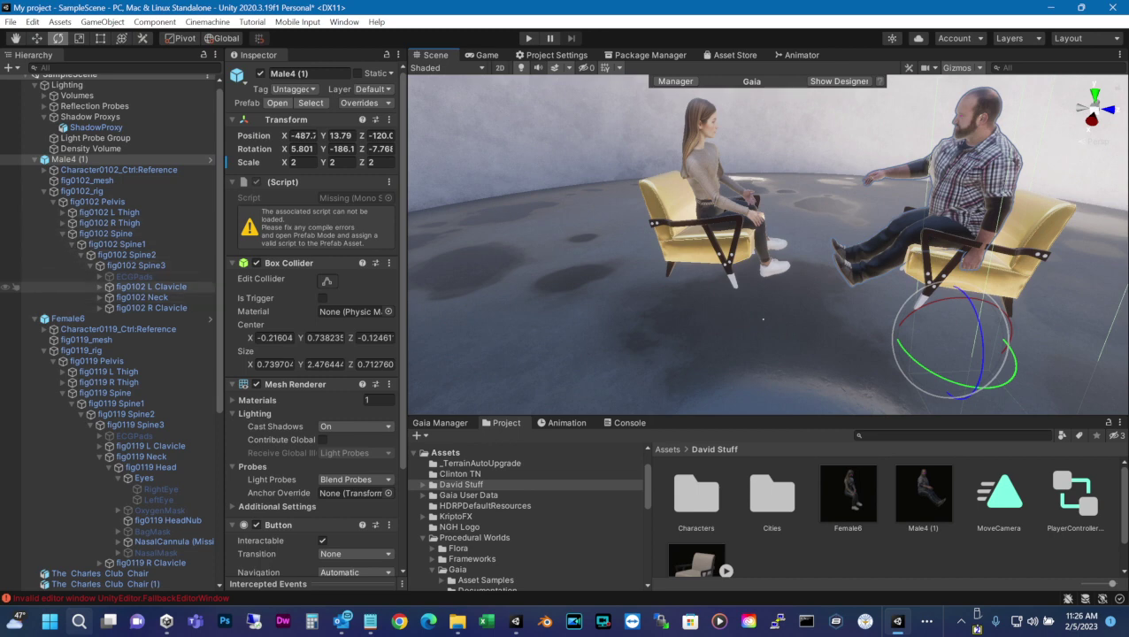
left_click(99, 287)
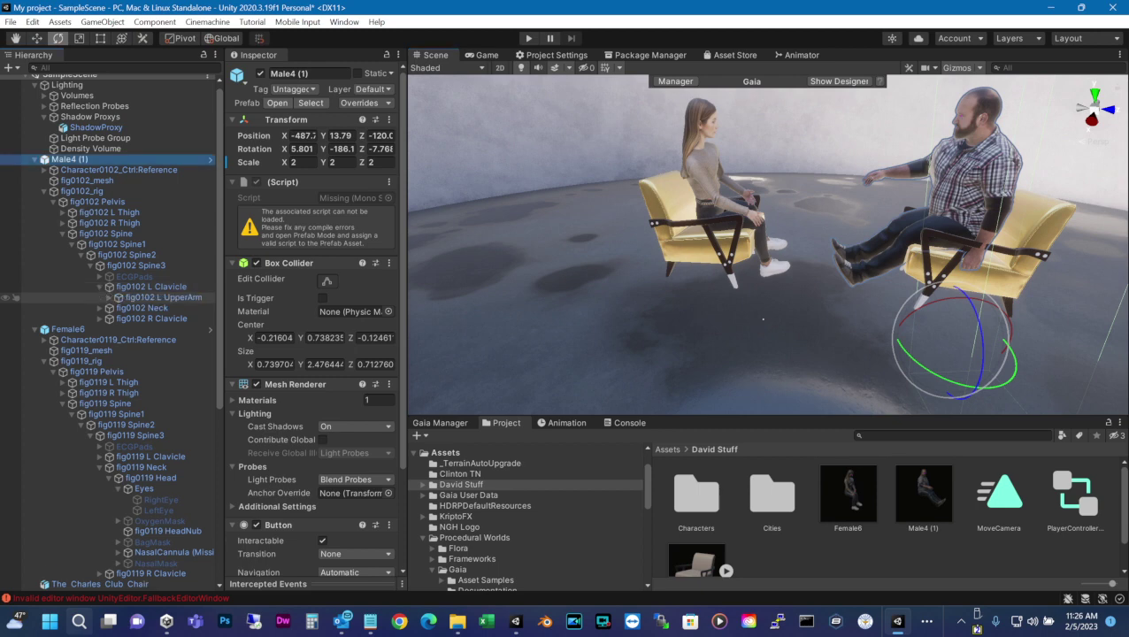
left_click(150, 287)
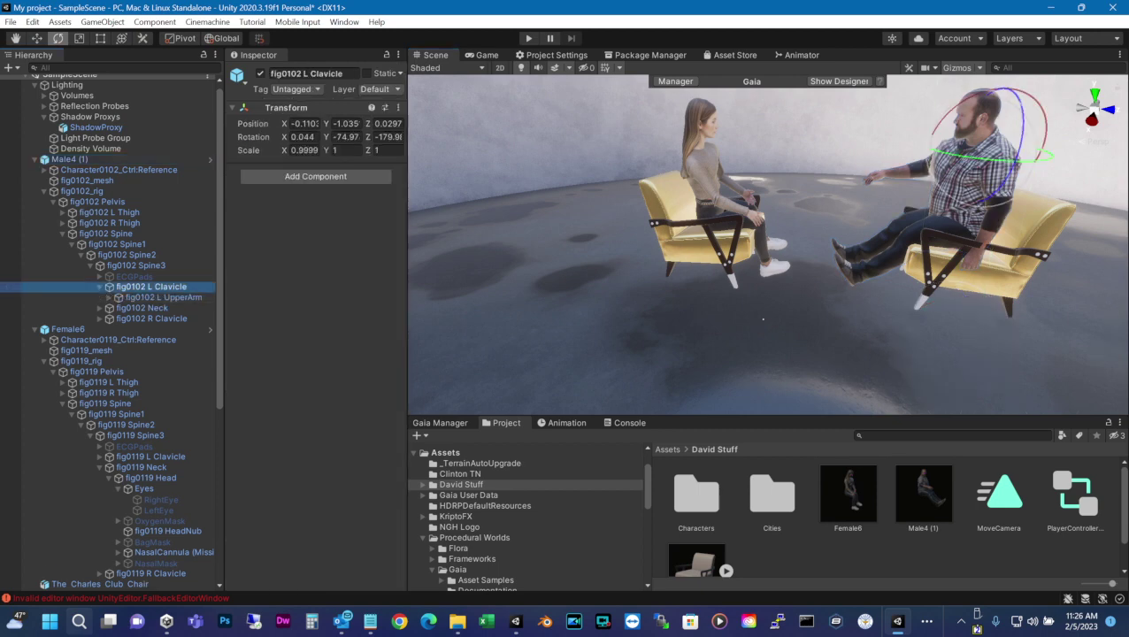
left_click_drag(956, 104, 982, 88)
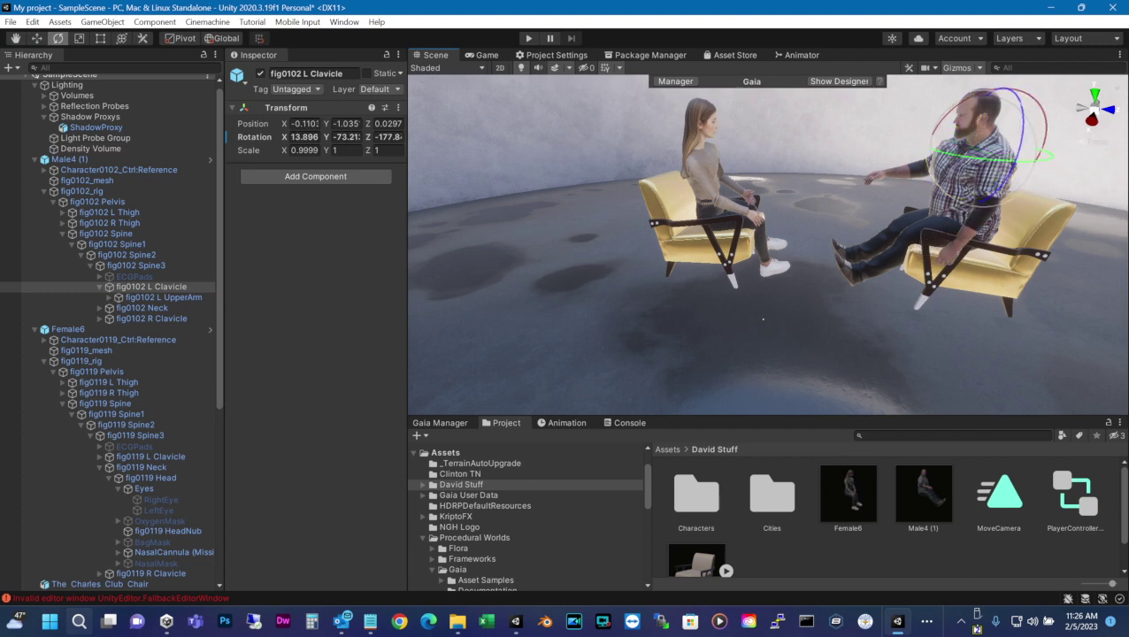
Rotate the fig0102 R Clavicle bone to about X -9.6, Y 88.4, Z -179 to lower the man's outstretched right arm
left_click(163, 297)
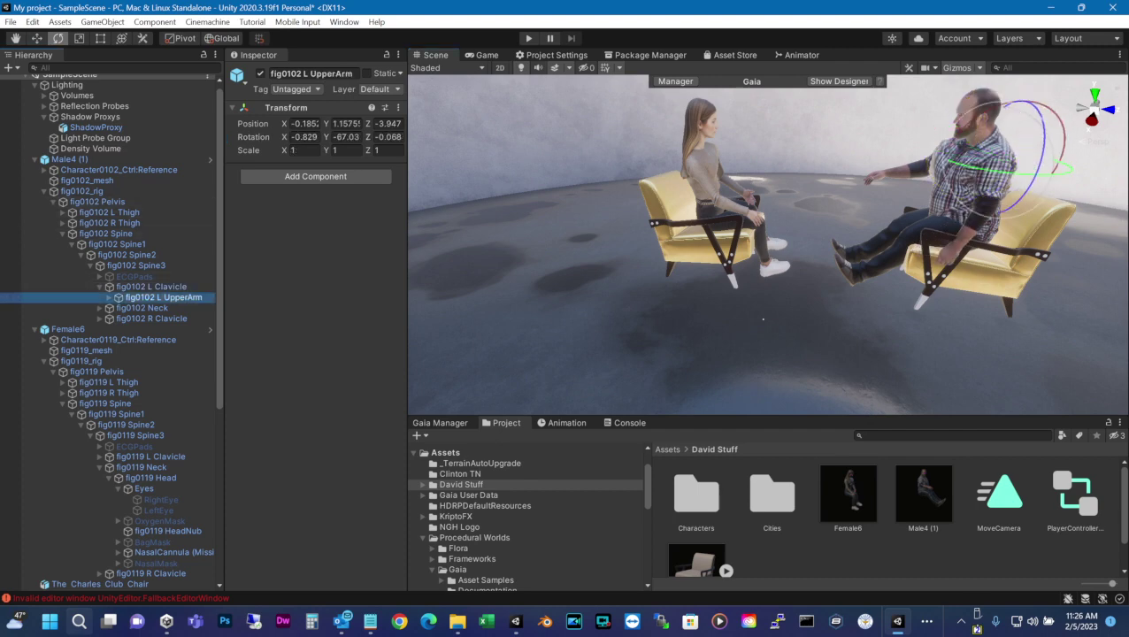
left_click(151, 318)
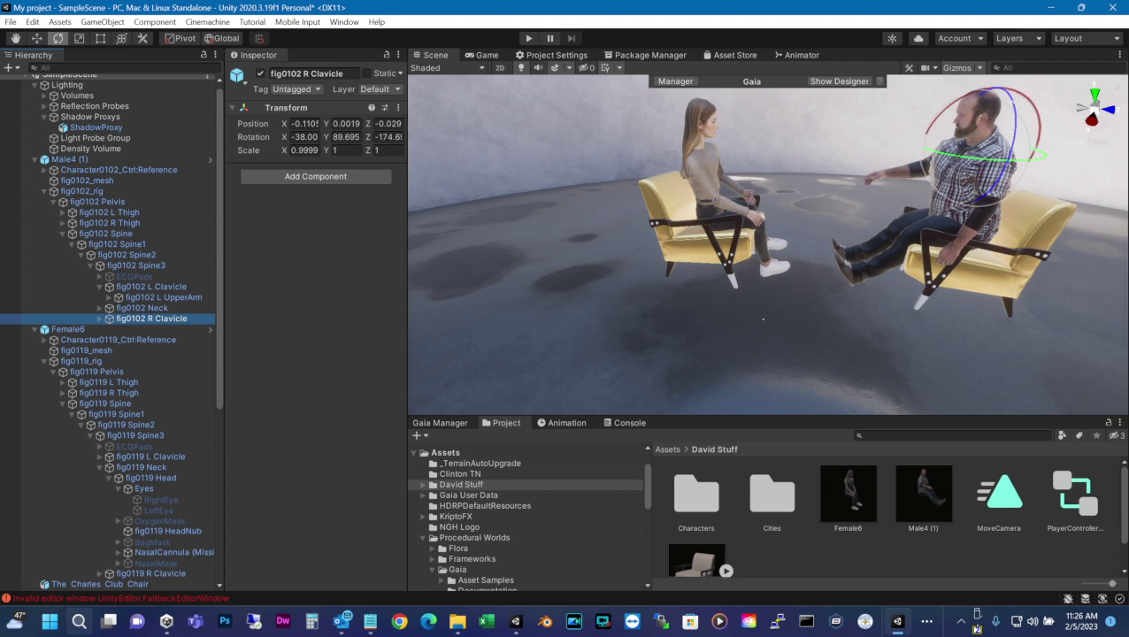
left_click_drag(948, 110, 919, 150)
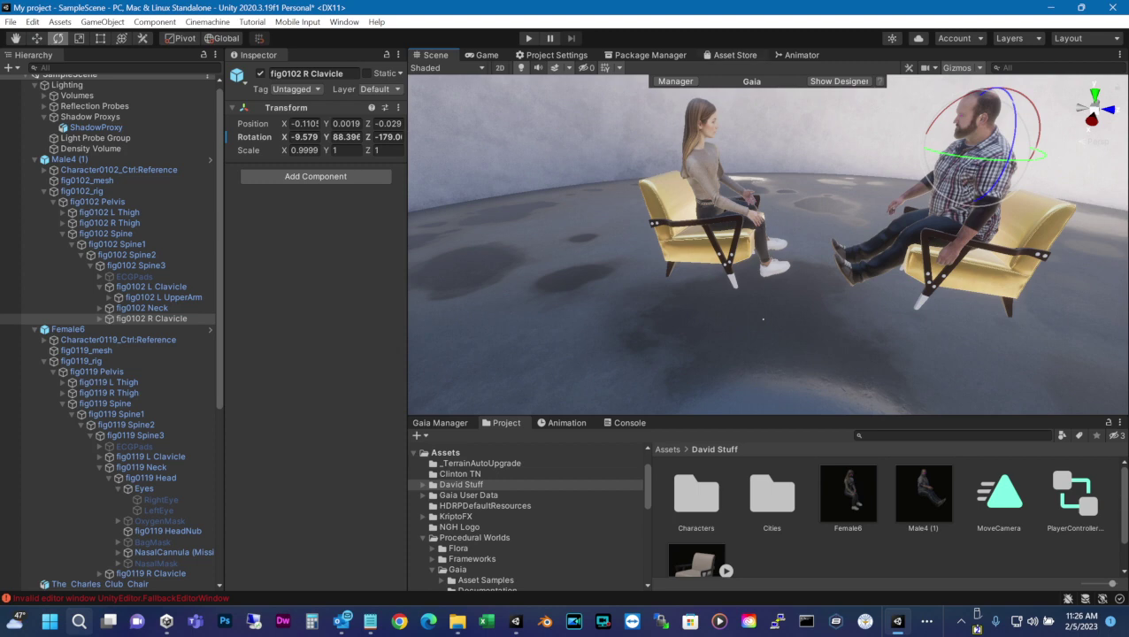
scroll(763, 320, "down", 3)
mouse_move(763, 265)
middle_mouse_down()
mouse_move(716, 393)
mouse_move(757, 389)
mouse_move(757, 269)
mouse_move(759, 389)
mouse_move(756, 267)
mouse_move(757, 317)
middle_mouse_up()
scroll(717, 394, "down", 3)
right_click_drag(757, 317, 1045, 308)
middle_click_drag(779, 265, 735, 318)
middle_click_drag(762, 265, 761, 267)
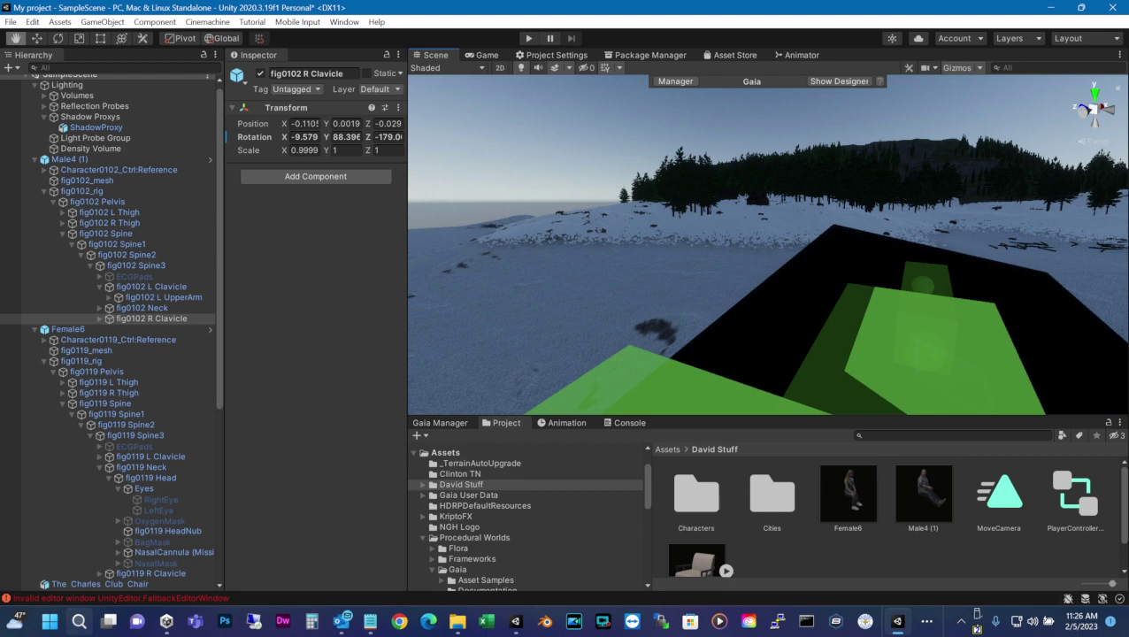
middle_click_drag(761, 267, 670, 300)
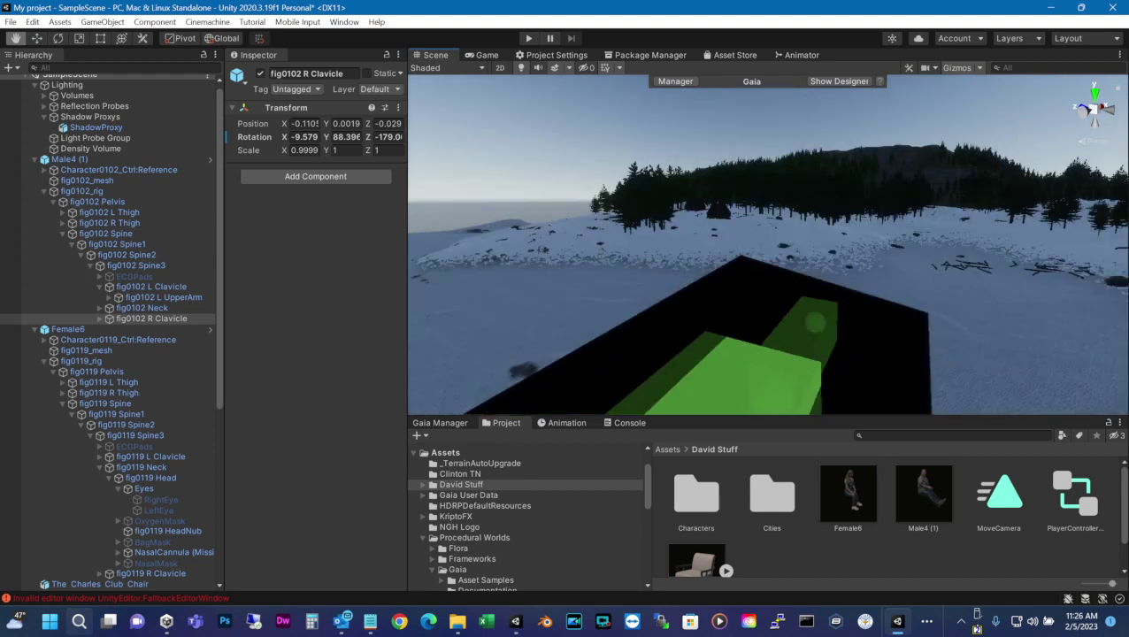
right_click_drag(670, 299, 847, 273)
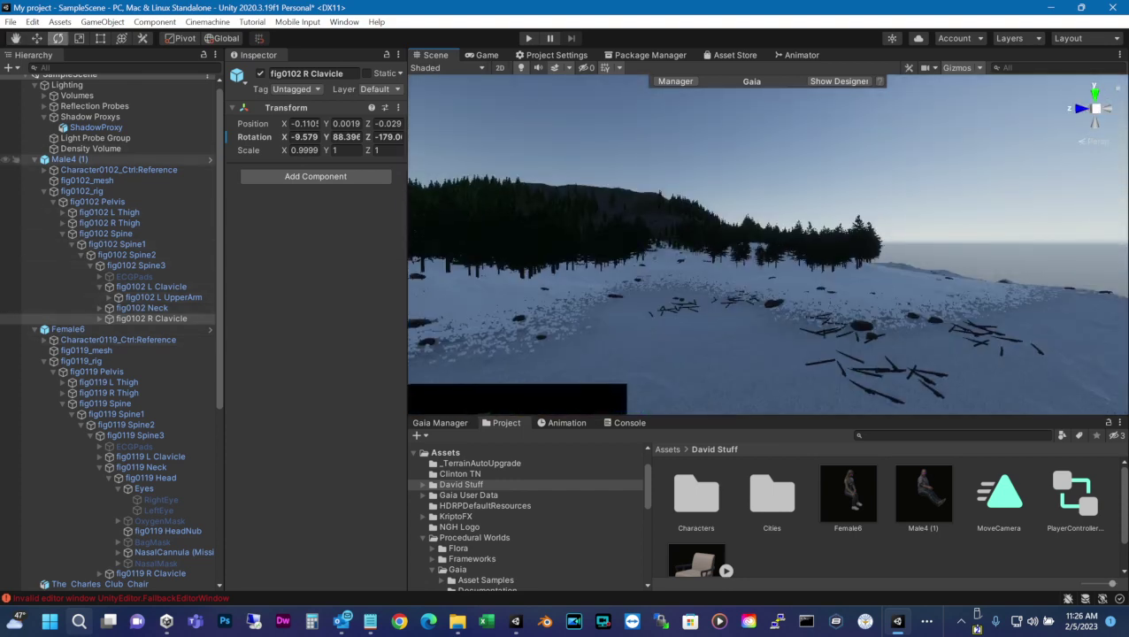
Frame Male4 (1) in the scene and examine the poses and seating of both characters from the side
double_click(69, 159)
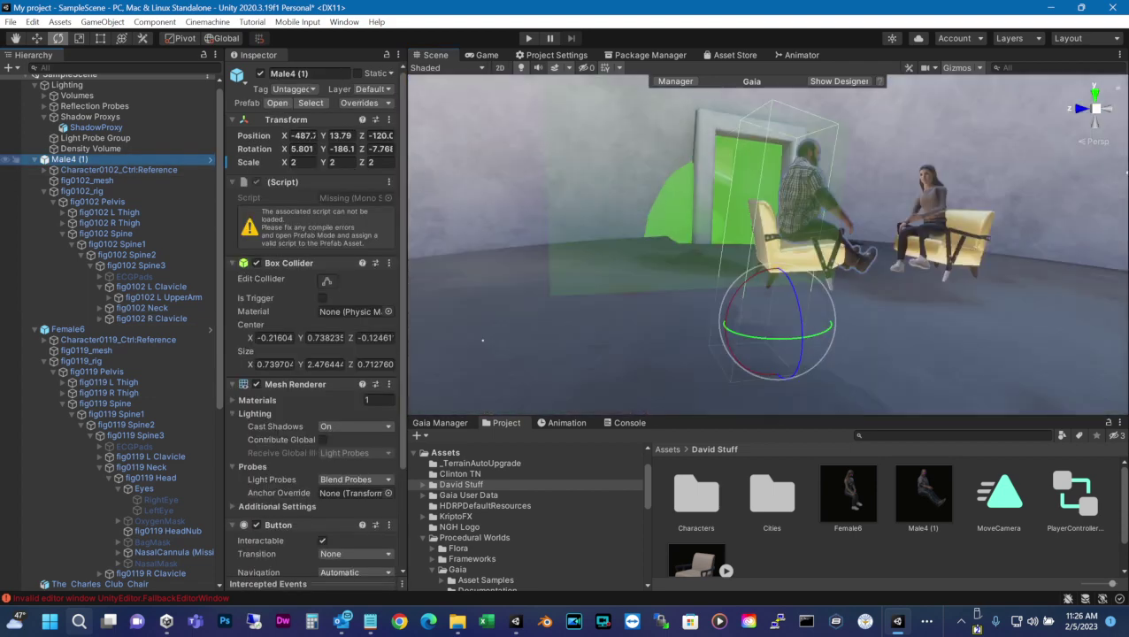
right_click_drag(768, 257, 947, 251)
right_click_drag(850, 252, 646, 252)
right_click_drag(768, 253, 1038, 223)
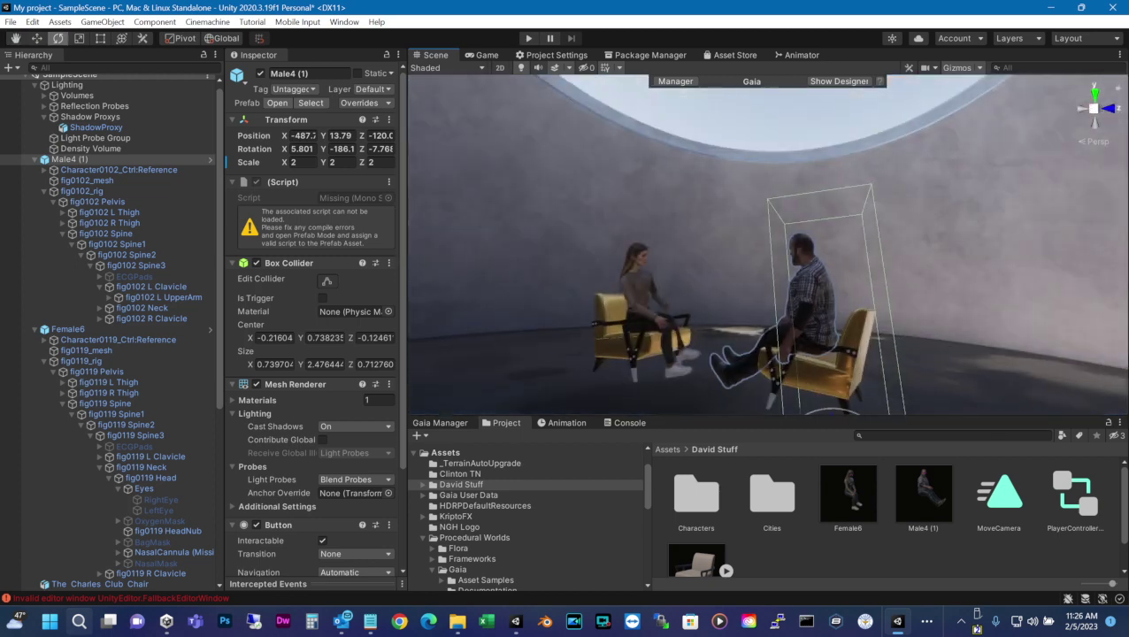
right_click_drag(768, 252, 807, 252)
key("a")
left_click(730, 380)
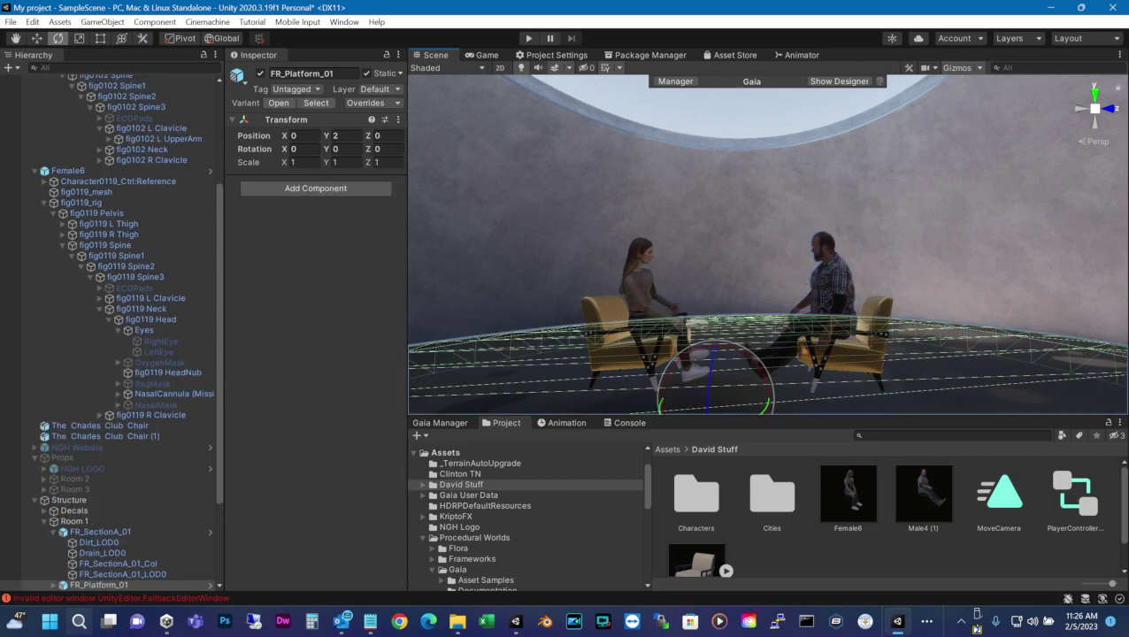
left_click(641, 289)
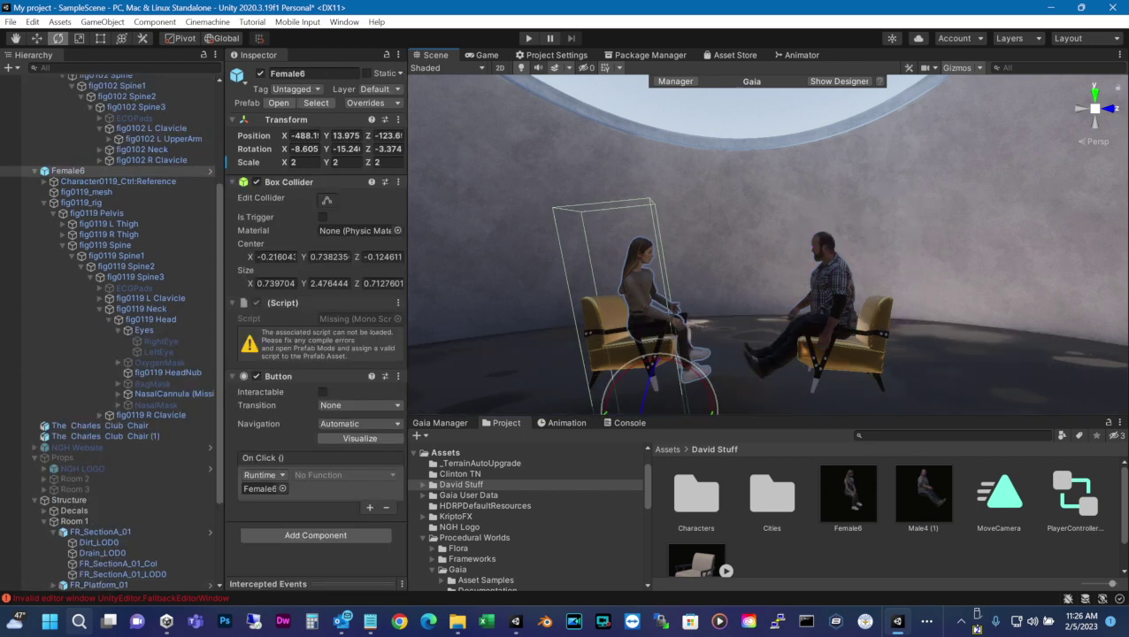
left_click(735, 217)
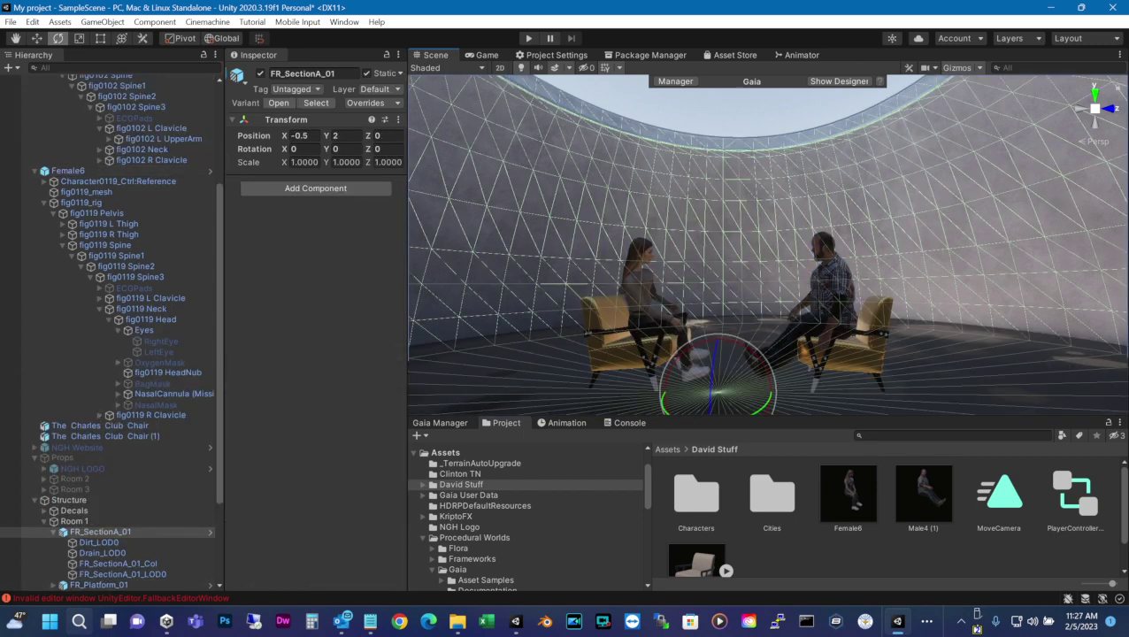
left_click(734, 217)
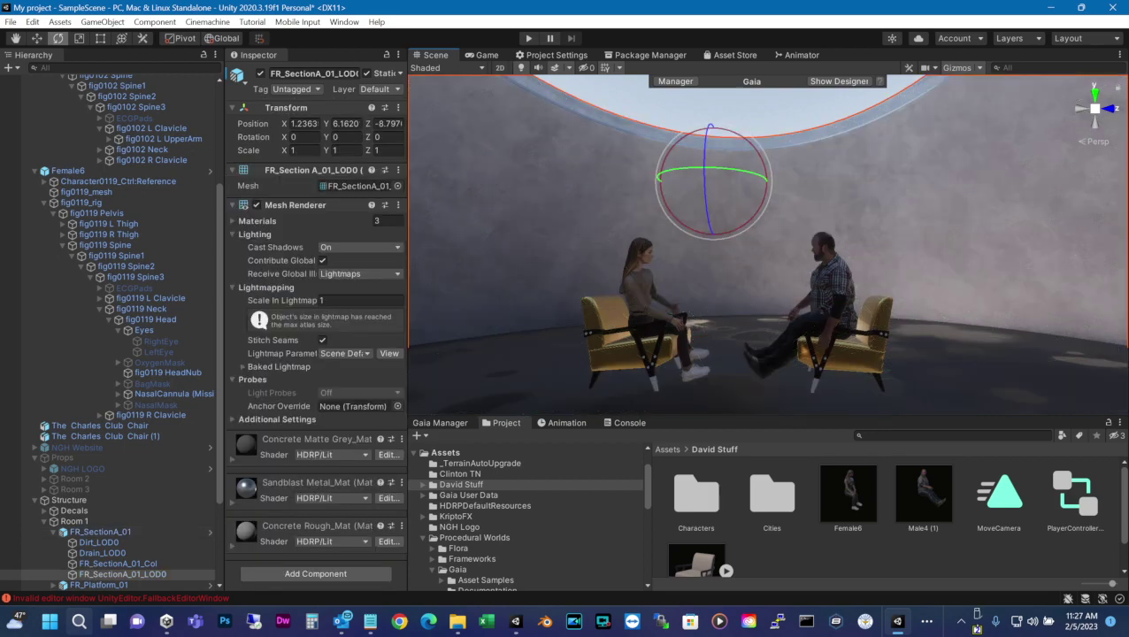